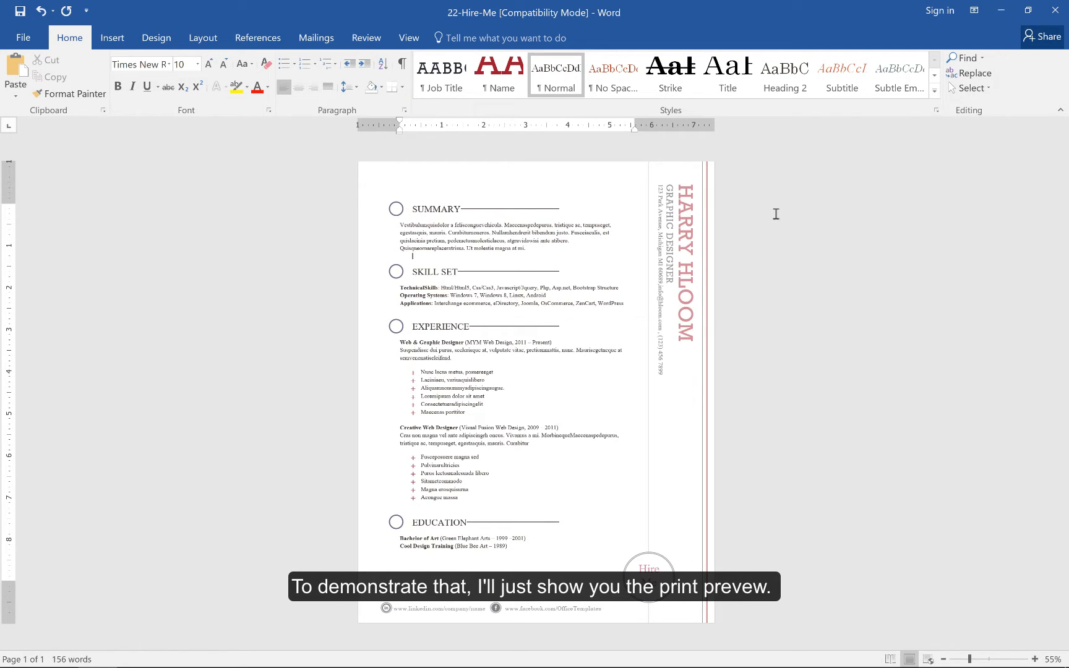
Open the print preview of the resume.
{"action": "key", "text": "ctrl+p"}
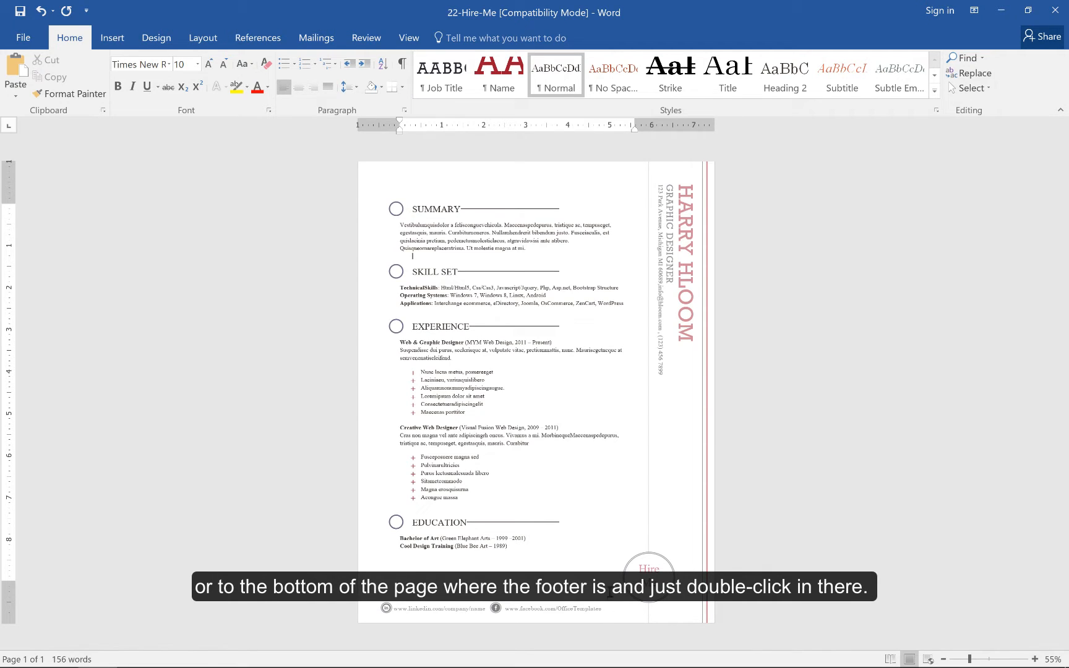
Open the header for editing and replace the surname in the vertical name with POTTER.
{"action": "double_click", "coordinate": [588, 170]}
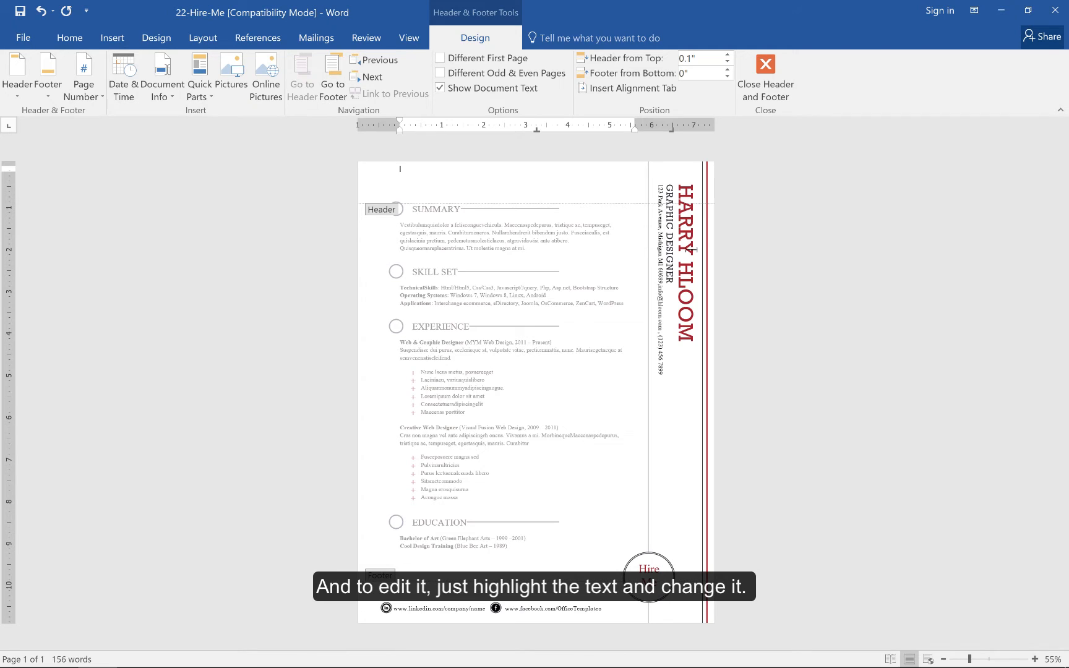
{"action": "left_click_drag", "start_coordinate": [686, 181], "coordinate": [685, 314]}
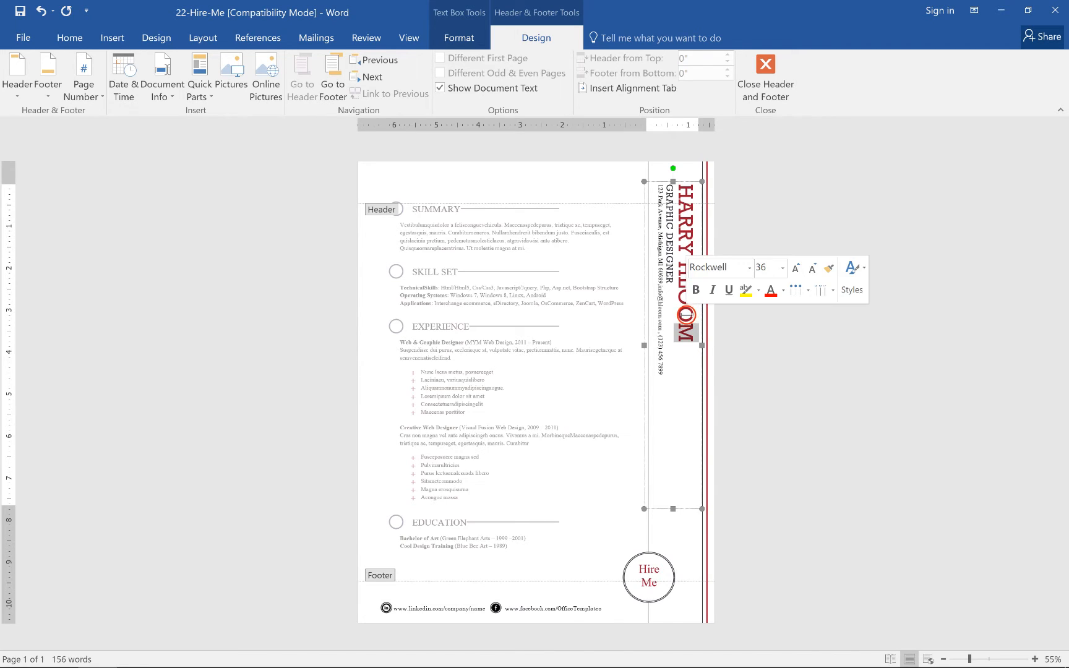
{"action": "left_click", "coordinate": [686, 316]}
{"action": "left_click_drag", "start_coordinate": [684, 264], "coordinate": [686, 344]}
{"action": "type", "text": "POT"}
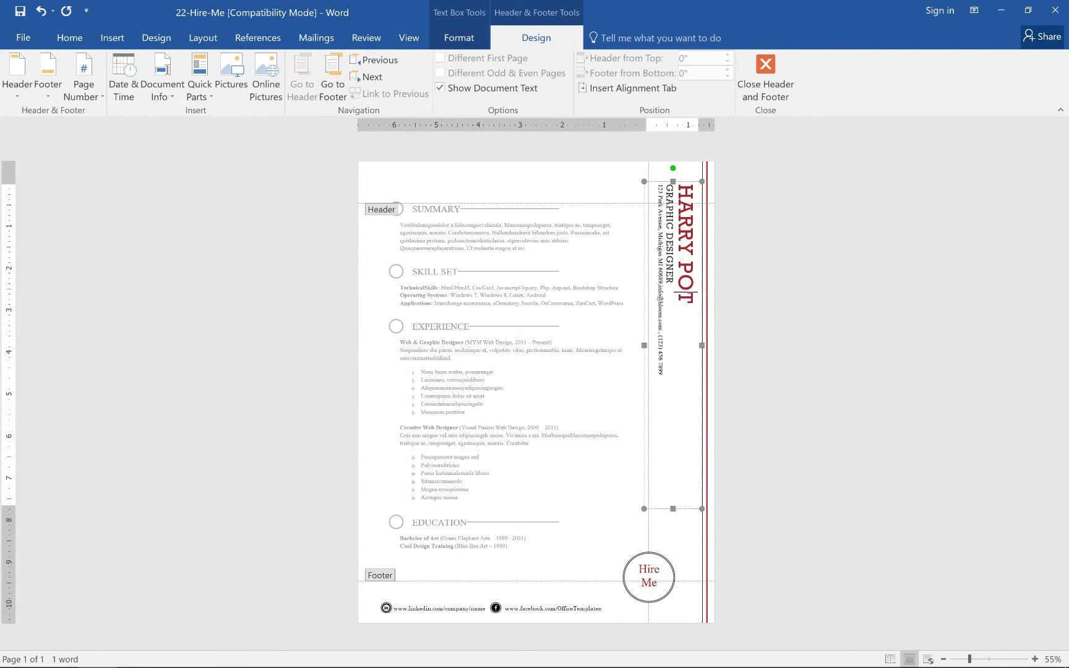
{"action": "type", "text": "TER"}
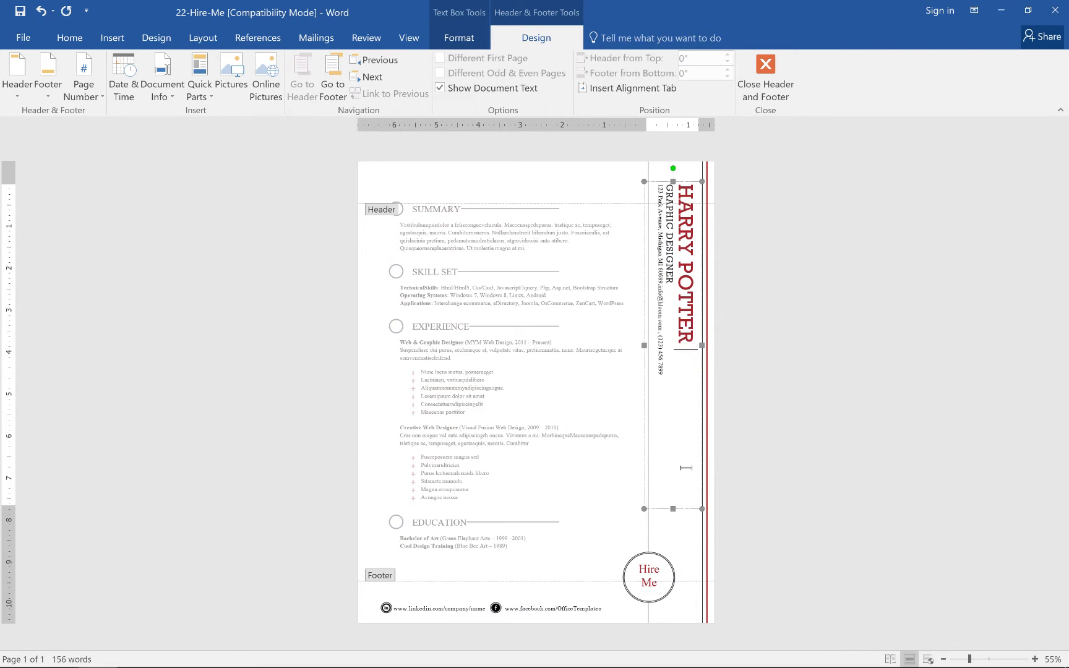
Move the Hire Me circle graphic up and leave header editing.
{"action": "left_click_drag", "start_coordinate": [674, 563], "coordinate": [667, 497]}
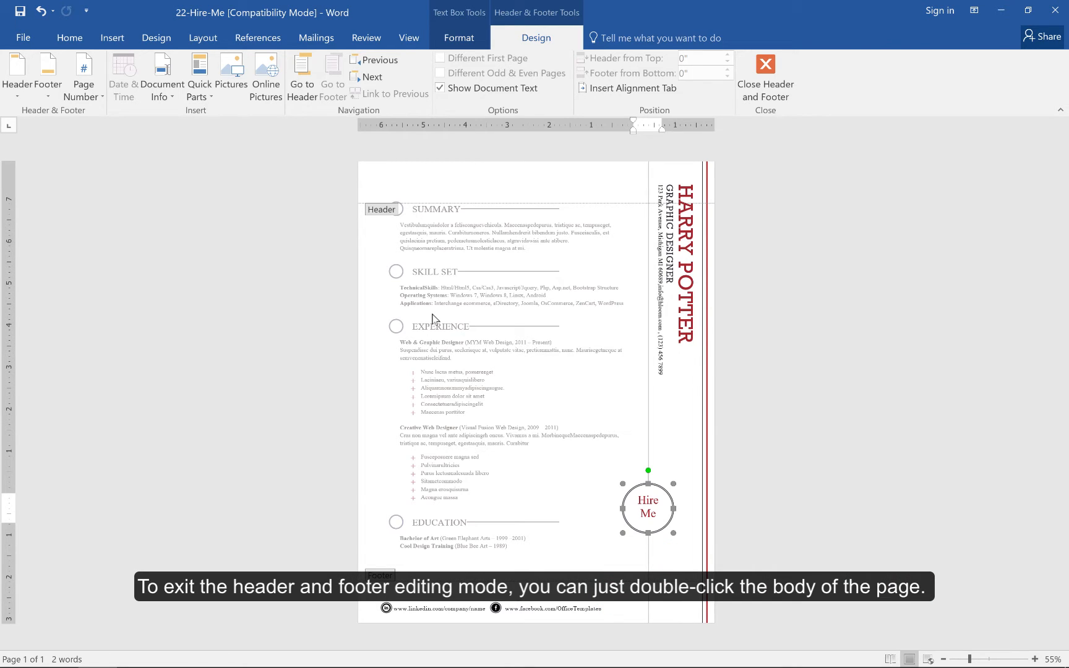
{"action": "double_click", "coordinate": [430, 311]}
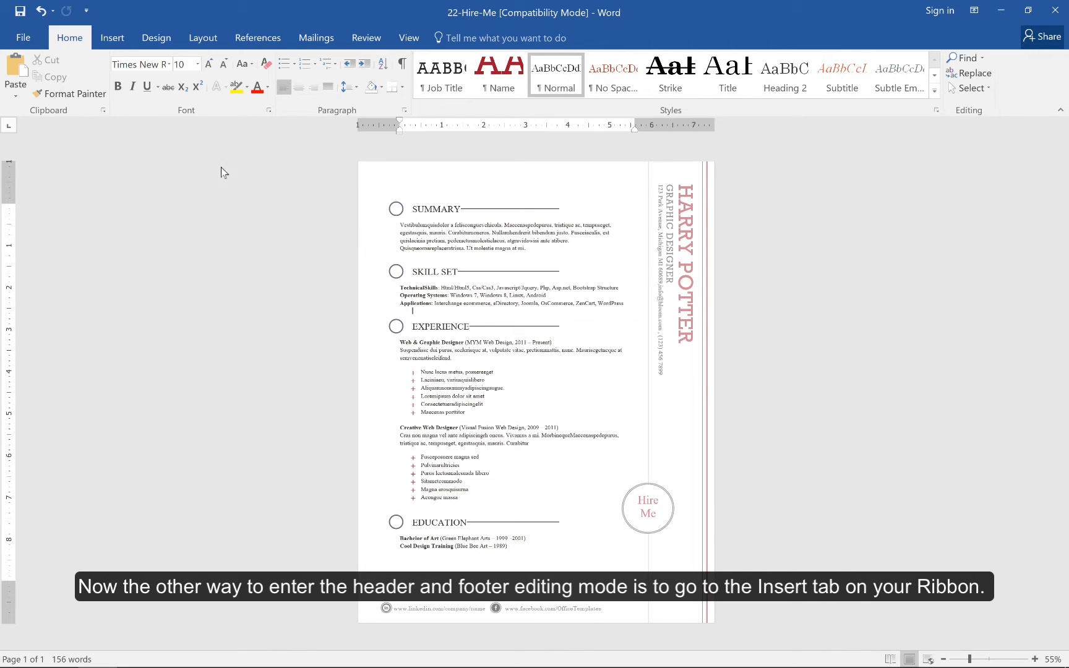
Reopen header editing through the Header gallery's Edit Header option.
{"action": "left_click", "coordinate": [124, 42]}
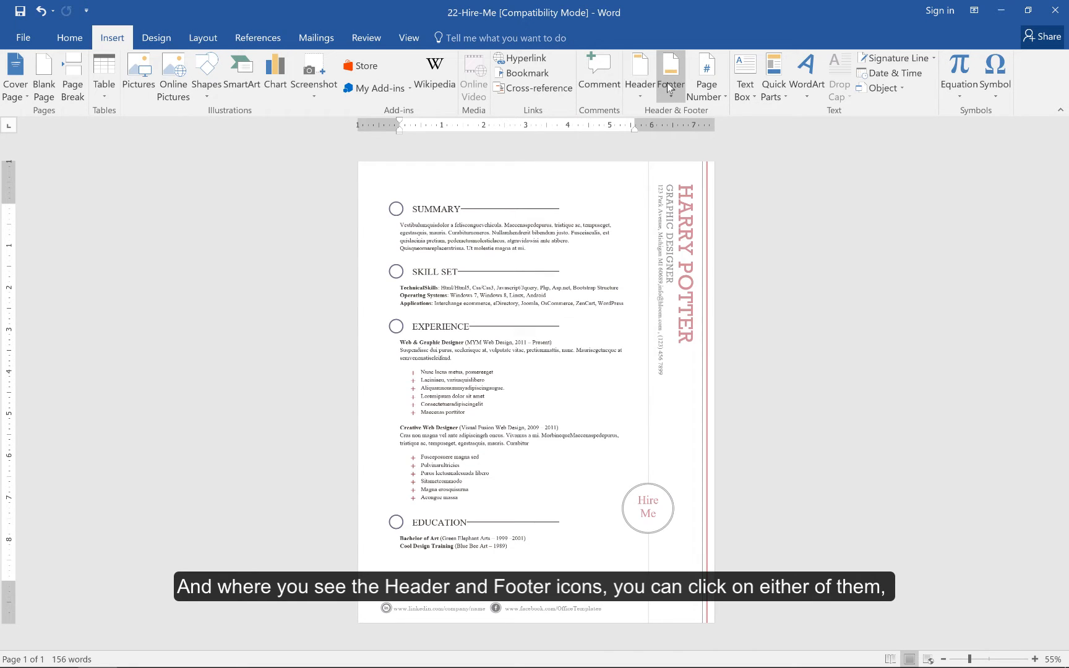
{"action": "left_click", "coordinate": [646, 93]}
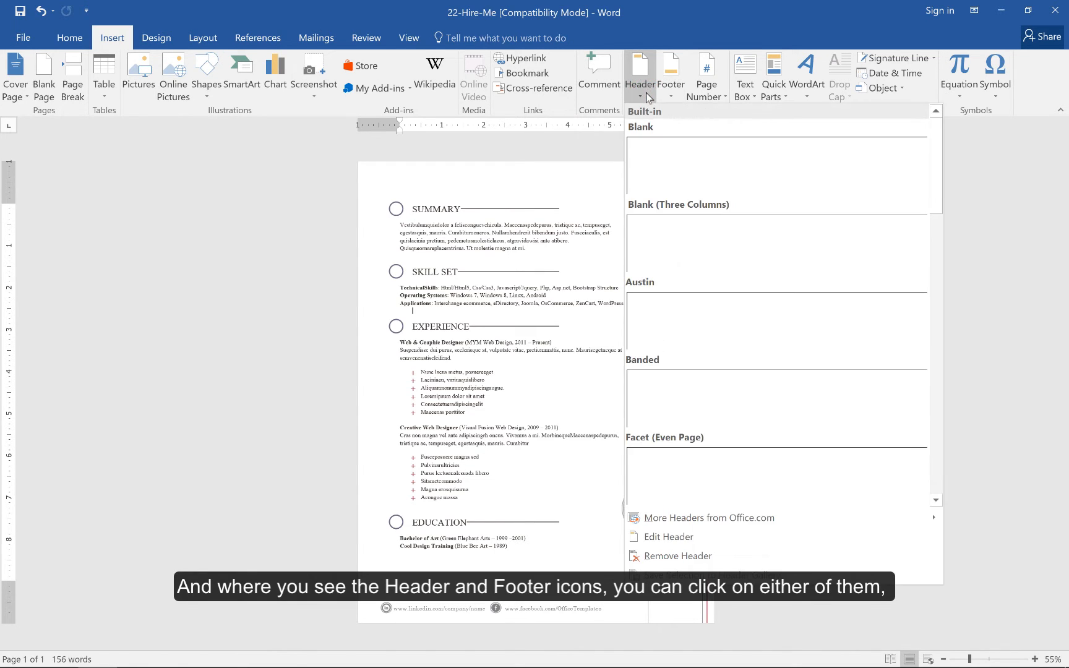
{"action": "left_click", "coordinate": [660, 537]}
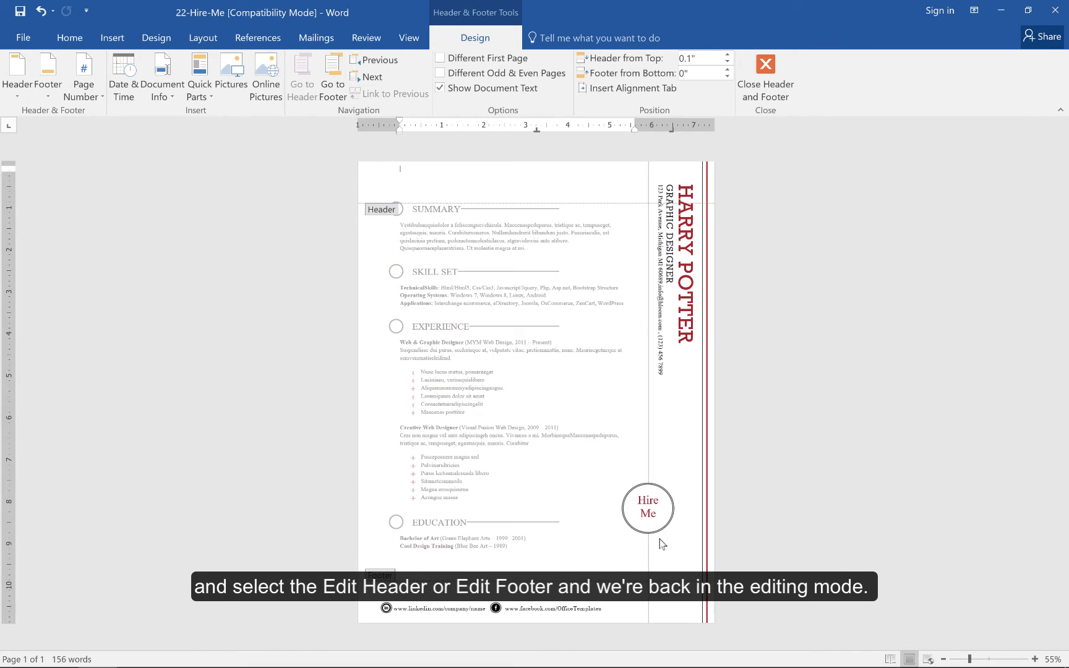
Move the Hire Me circle back down to its original spot near the footer and exit header editing.
{"action": "left_click", "coordinate": [659, 540]}
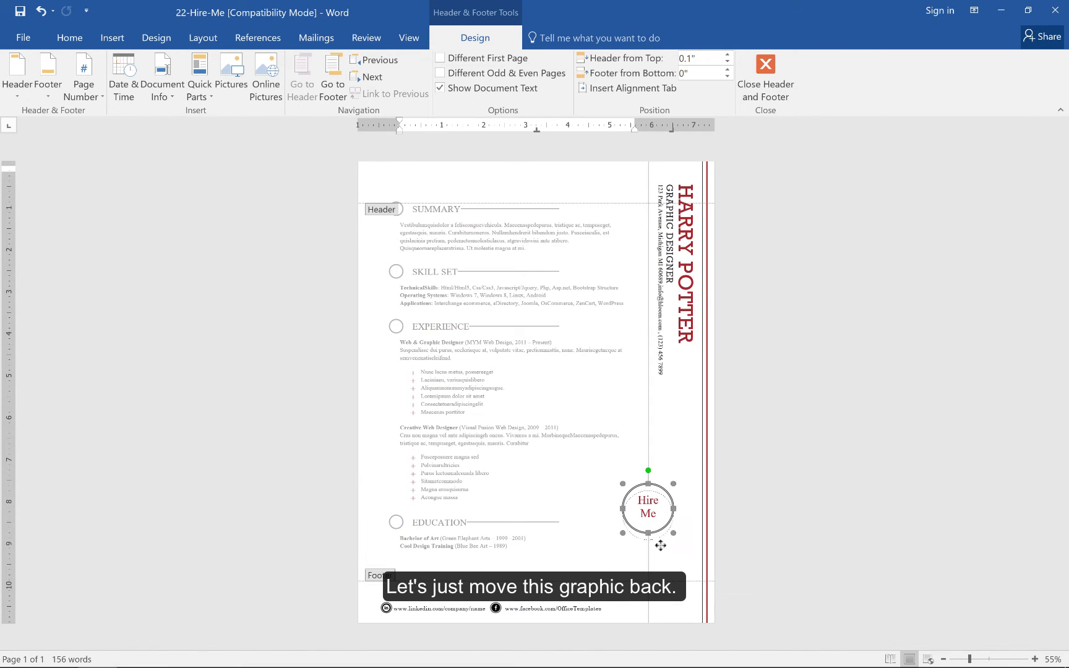
{"action": "left_click_drag", "start_coordinate": [660, 545], "coordinate": [660, 598]}
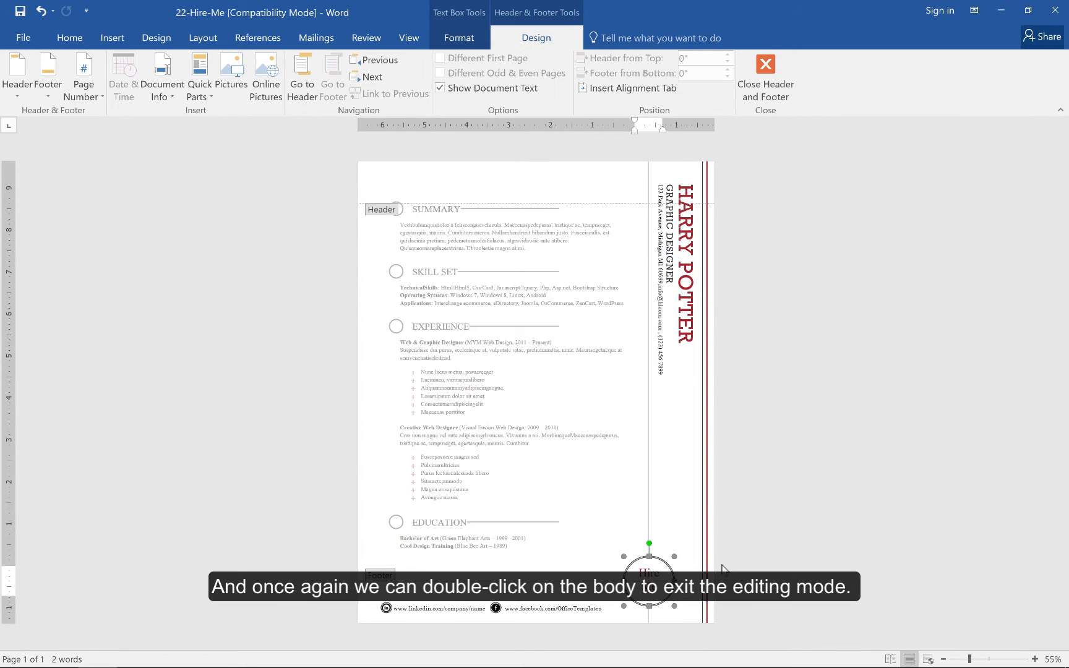
{"action": "double_click", "coordinate": [541, 413]}
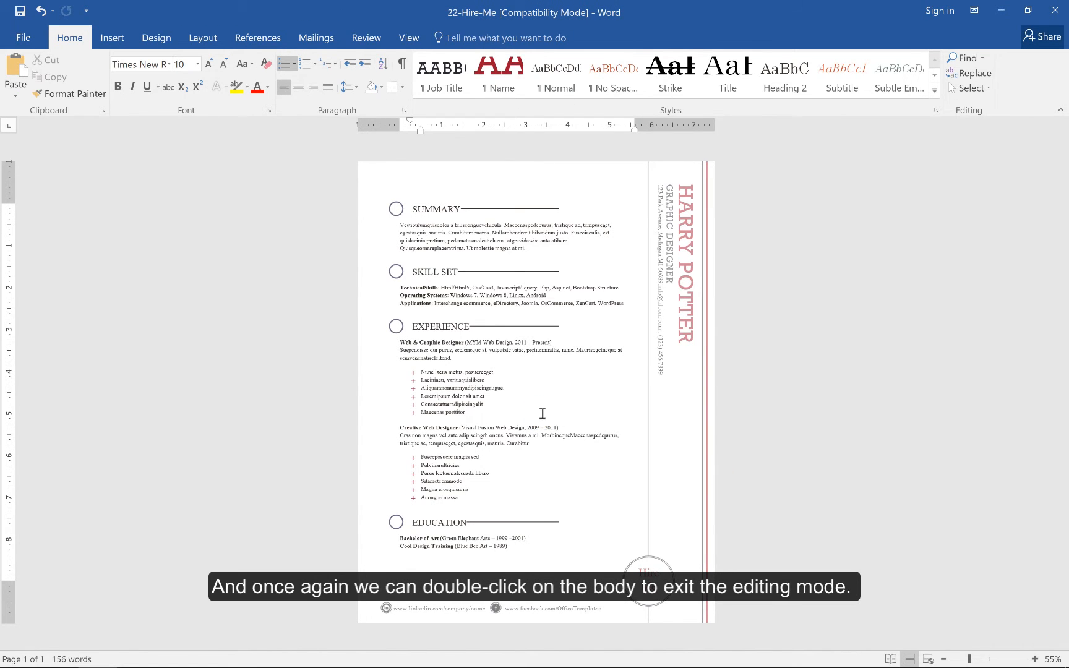
Insert a page break at the end of the resume to add a second page.
{"action": "left_click", "coordinate": [456, 559]}
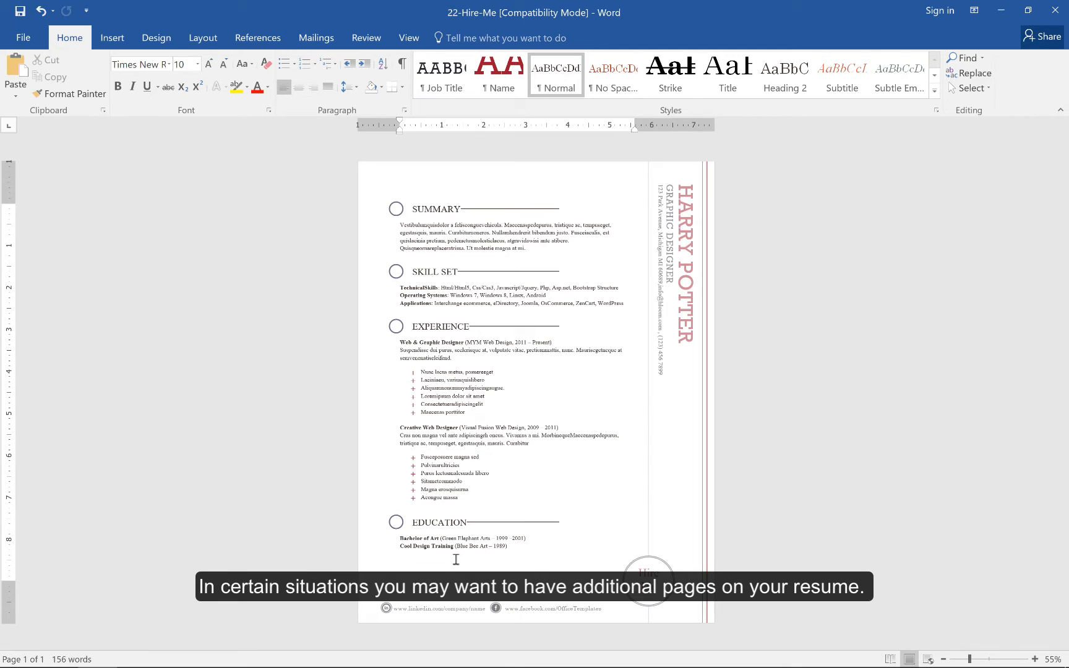
{"action": "key", "text": "ctrl+Return"}
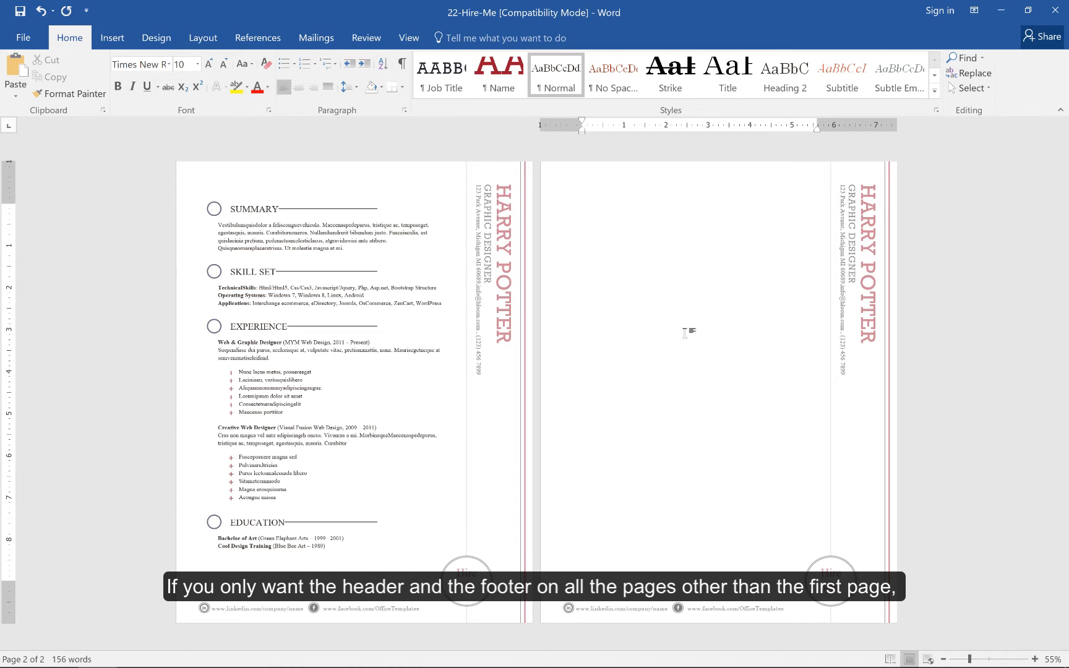
Enter header editing and enable Different First Page.
{"action": "double_click", "coordinate": [424, 184]}
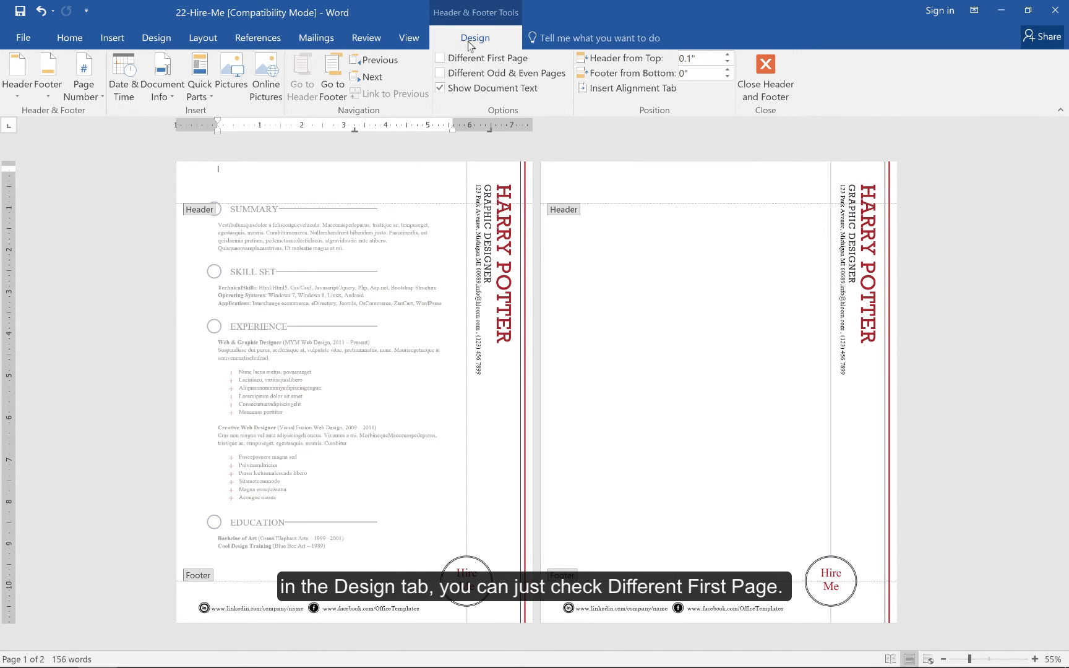
{"action": "left_click", "coordinate": [450, 59]}
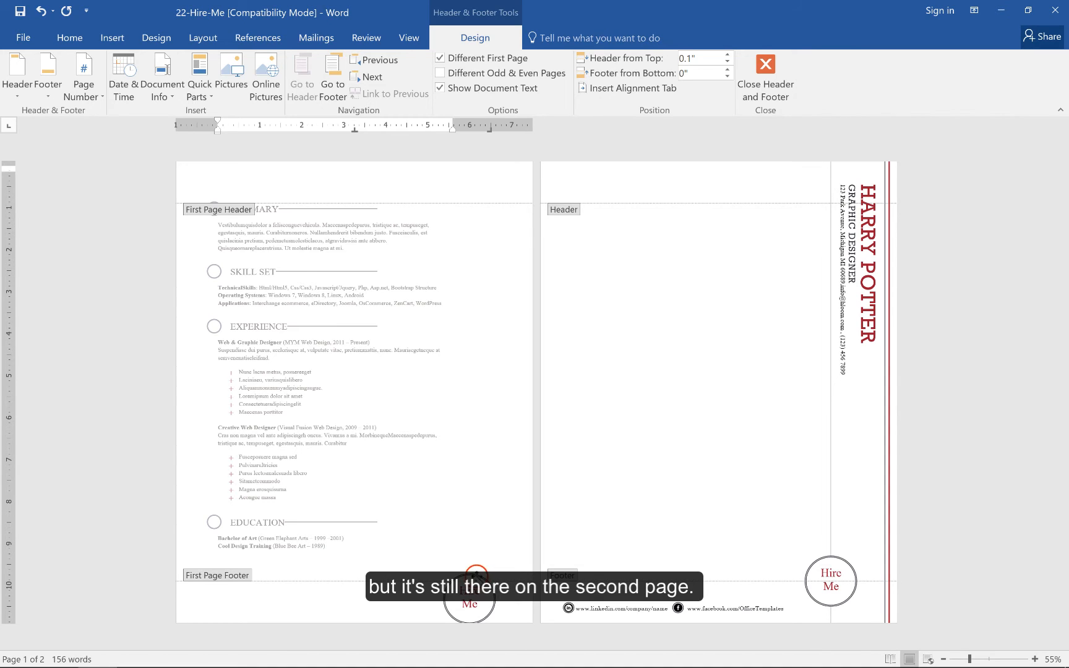
Delete the Hire Me circle remaining in the first page's footer.
{"action": "left_click", "coordinate": [475, 596]}
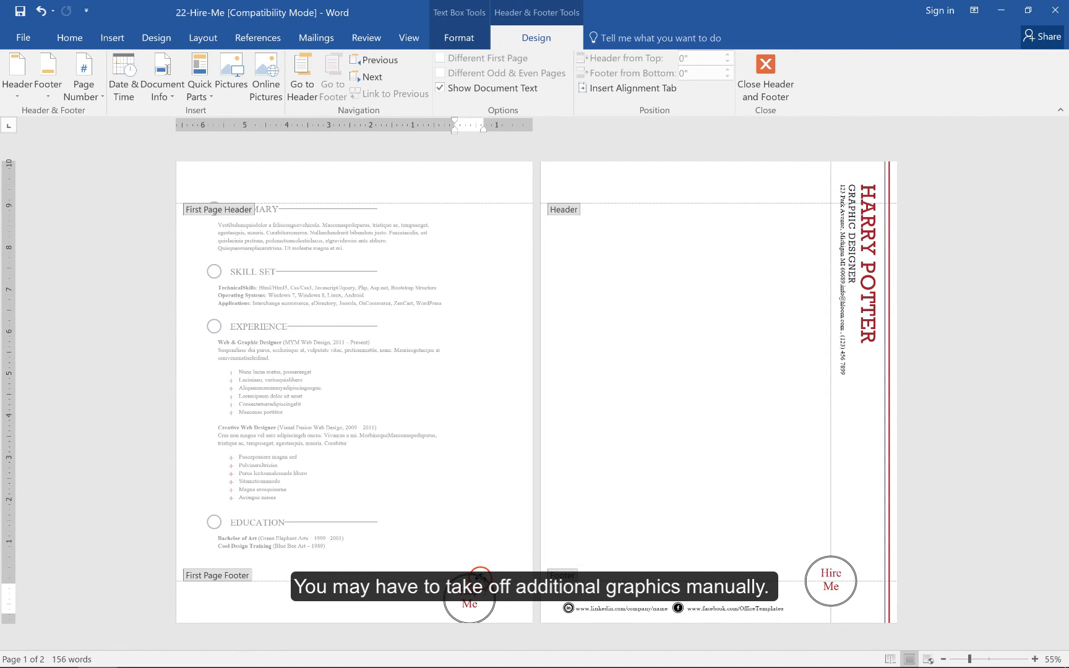
{"action": "left_click", "coordinate": [484, 579]}
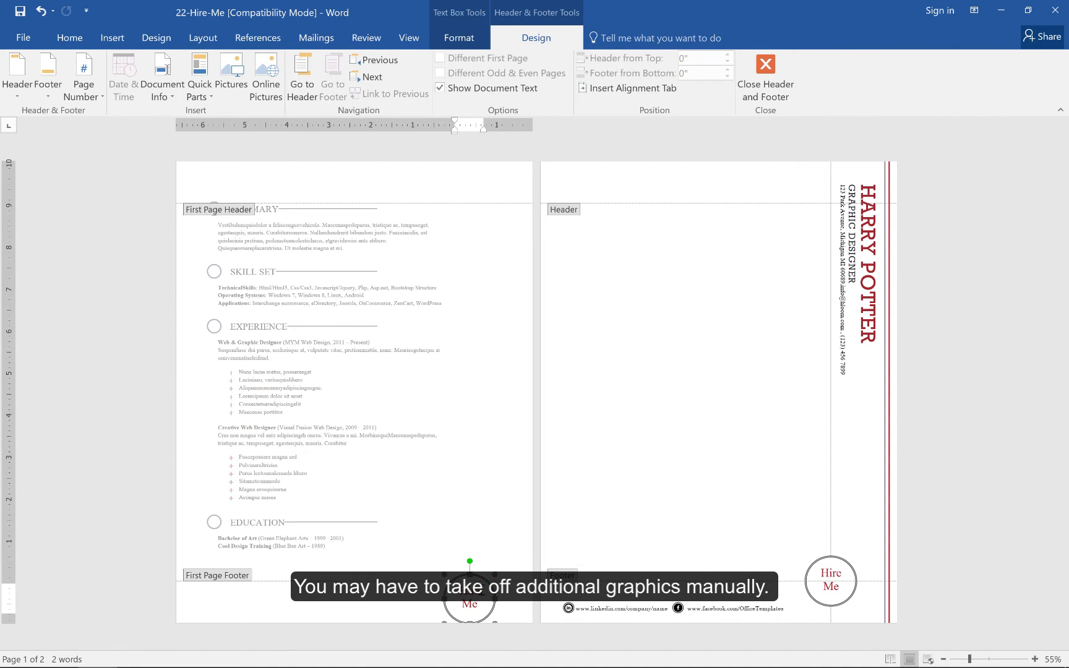
{"action": "key", "text": "Delete"}
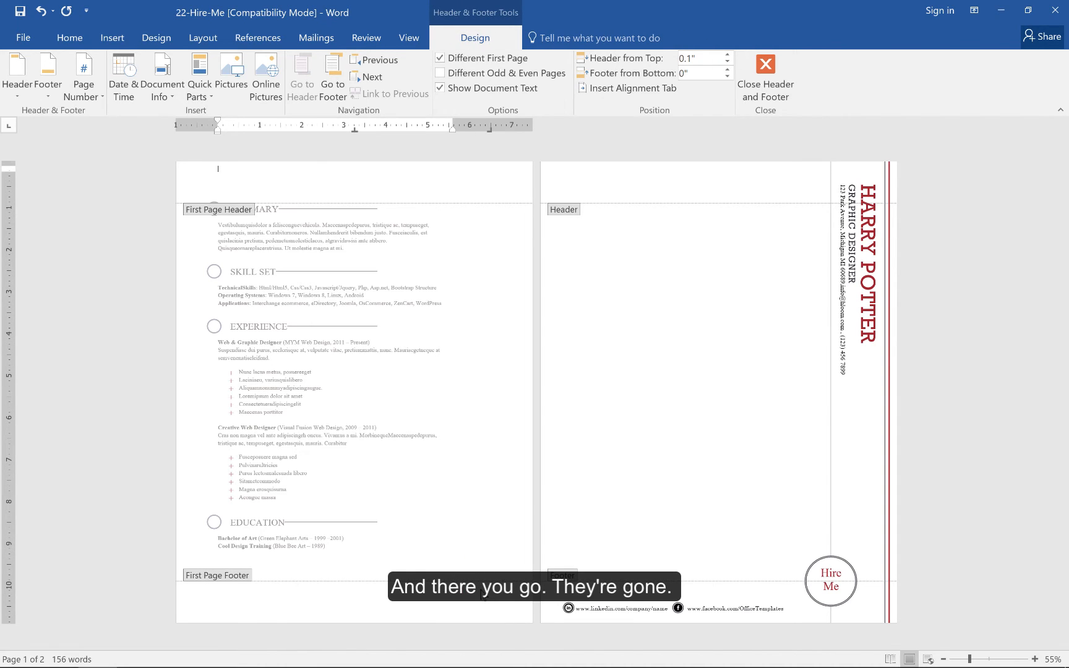
Undo the first-page header changes and exit header editing.
{"action": "left_click", "coordinate": [153, 528]}
{"action": "left_click", "coordinate": [153, 527]}
{"action": "left_click", "coordinate": [154, 527]}
{"action": "double_click", "coordinate": [358, 471]}
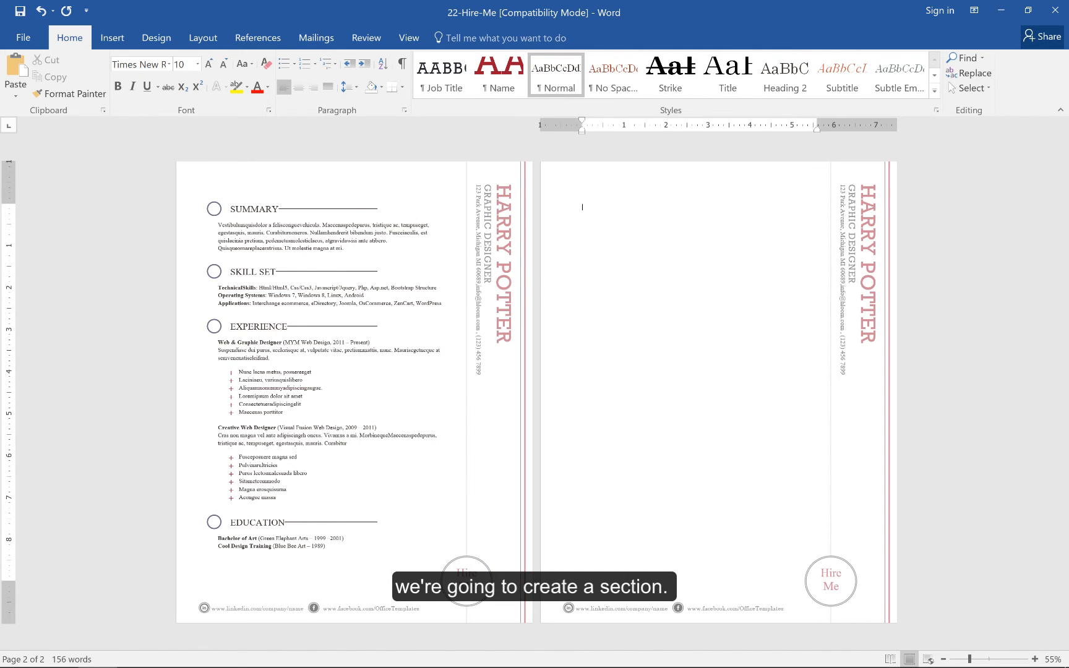
Replace the page break with a Next Page section break.
{"action": "key", "text": "BackSpace"}
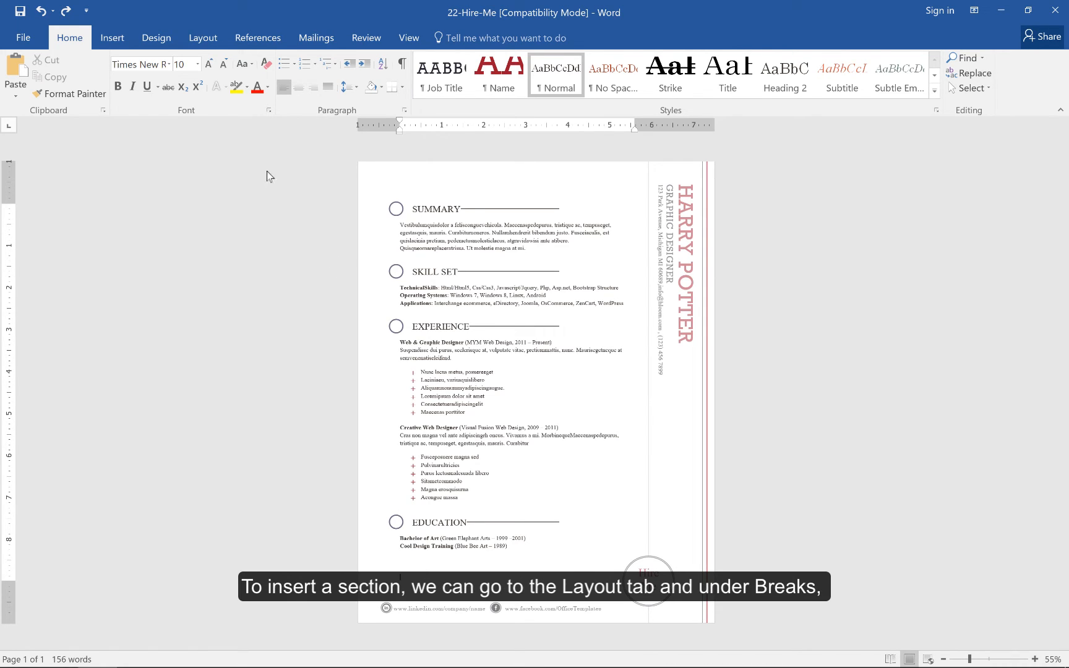
{"action": "left_click", "coordinate": [205, 41]}
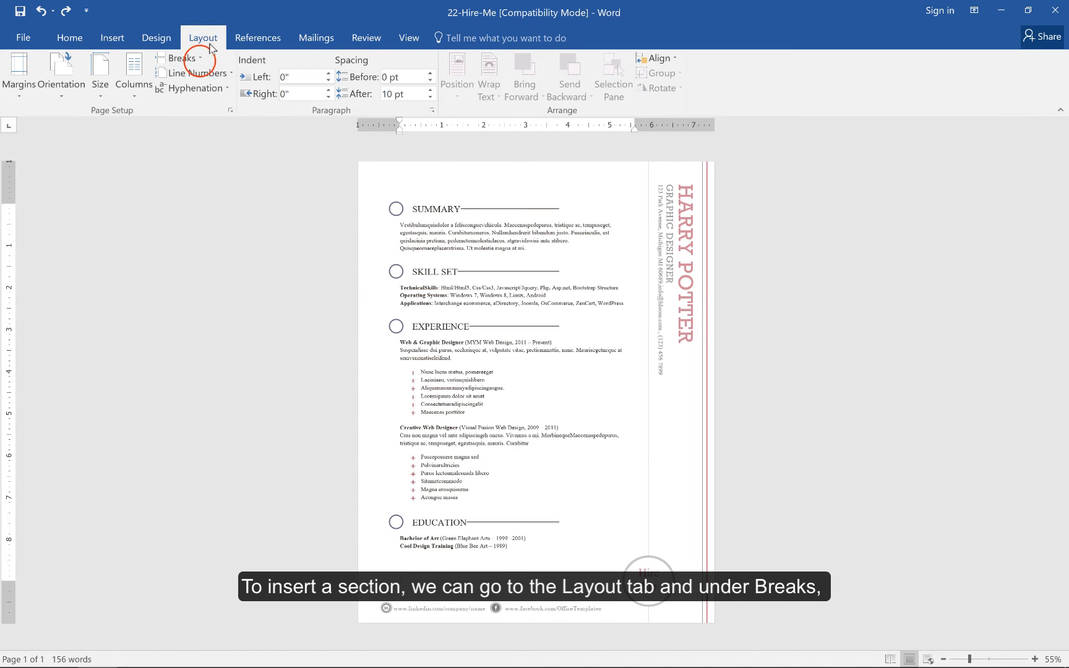
{"action": "left_click", "coordinate": [199, 60]}
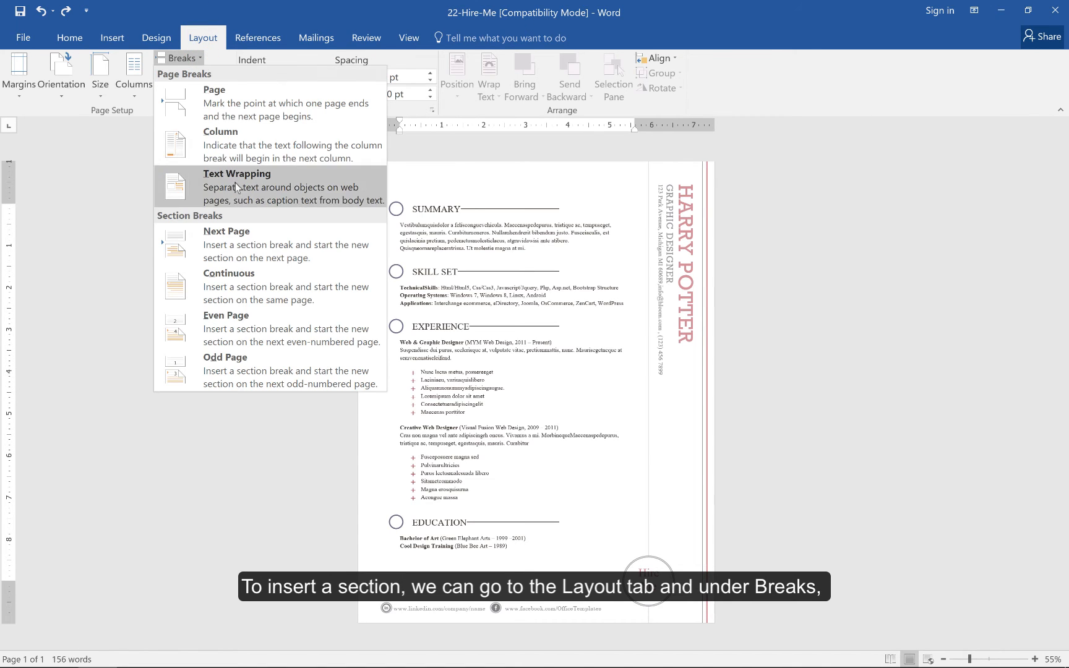
{"action": "left_click", "coordinate": [250, 236]}
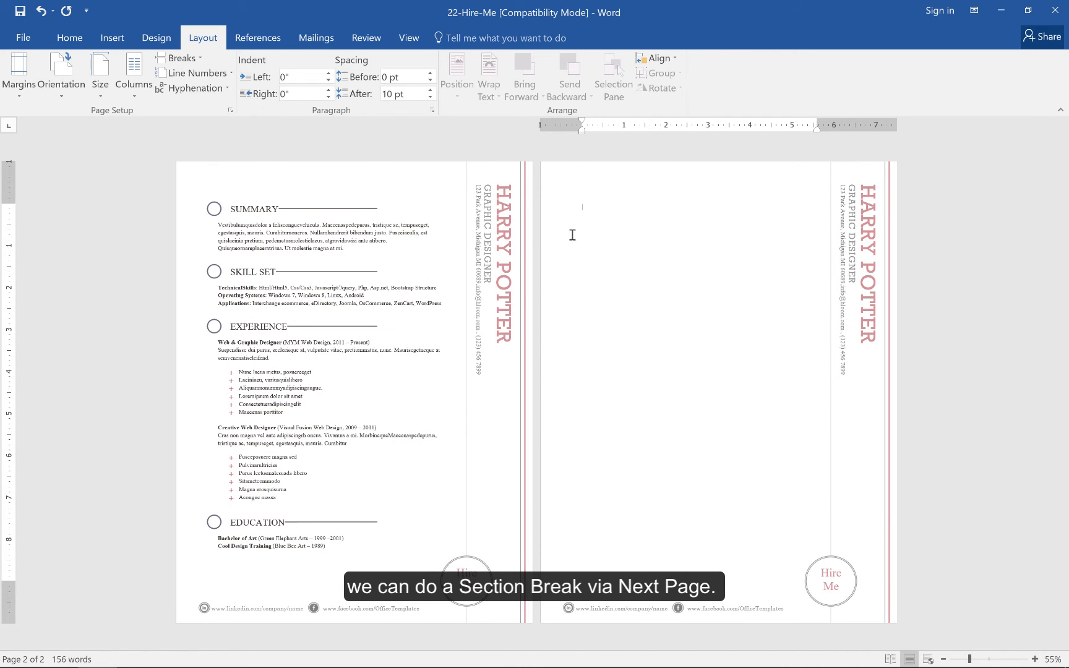
Toggle formatting marks on to inspect the section break, then off again.
{"action": "left_click", "coordinate": [68, 38]}
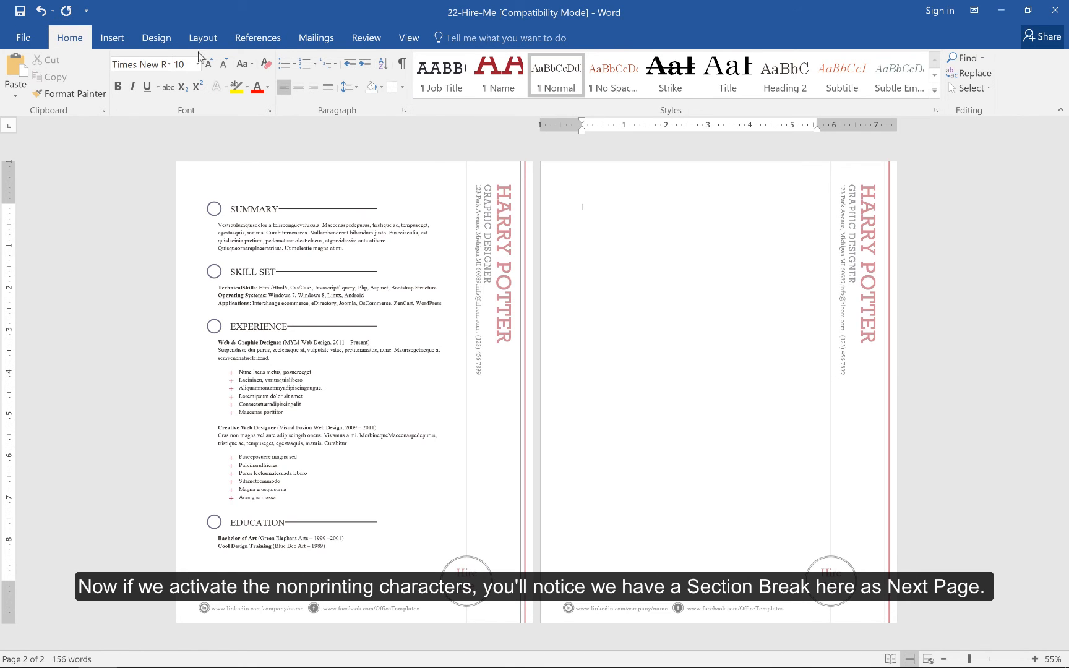
{"action": "left_click", "coordinate": [402, 71]}
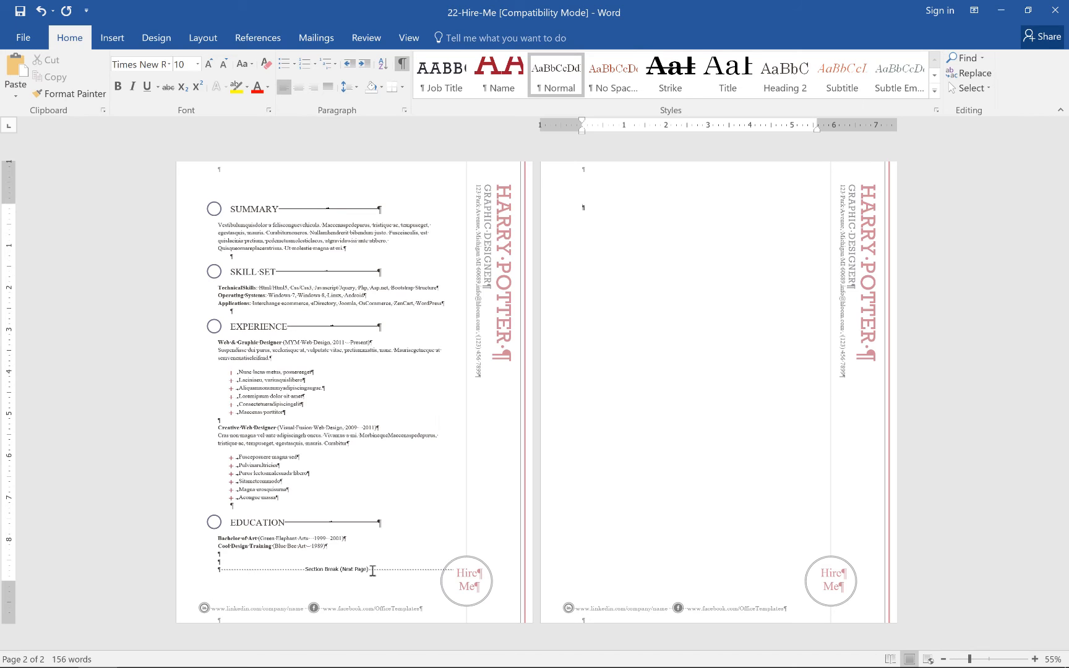
{"action": "left_click", "coordinate": [402, 65]}
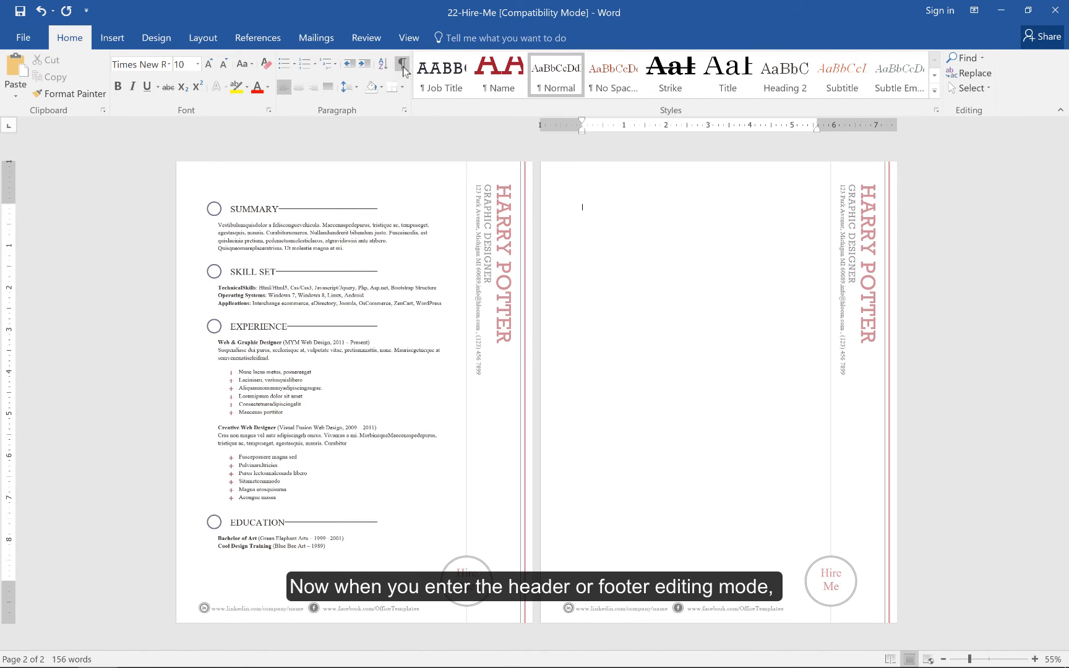
Enter header editing and unlink Section 2's header from the previous section.
{"action": "double_click", "coordinate": [365, 188]}
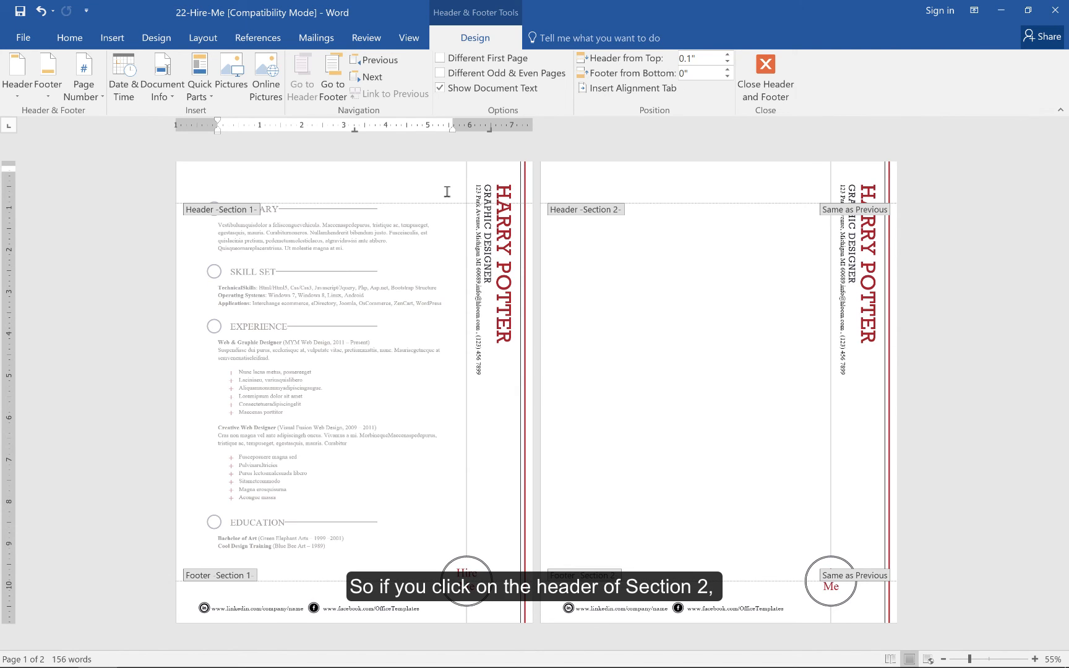
{"action": "left_click", "coordinate": [574, 184]}
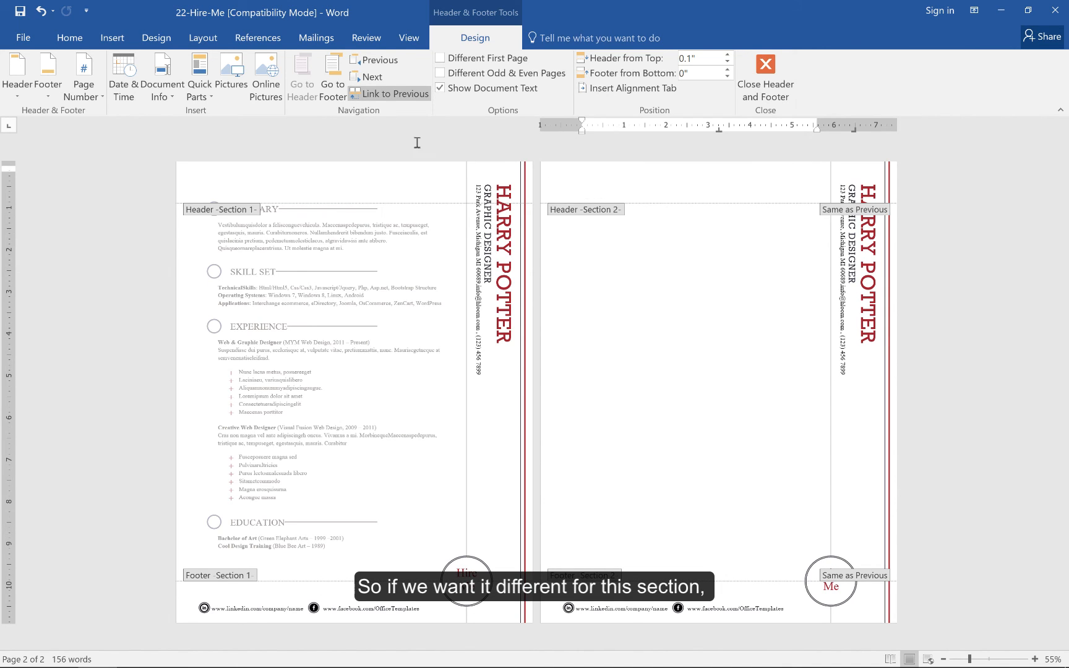
{"action": "left_click", "coordinate": [385, 95]}
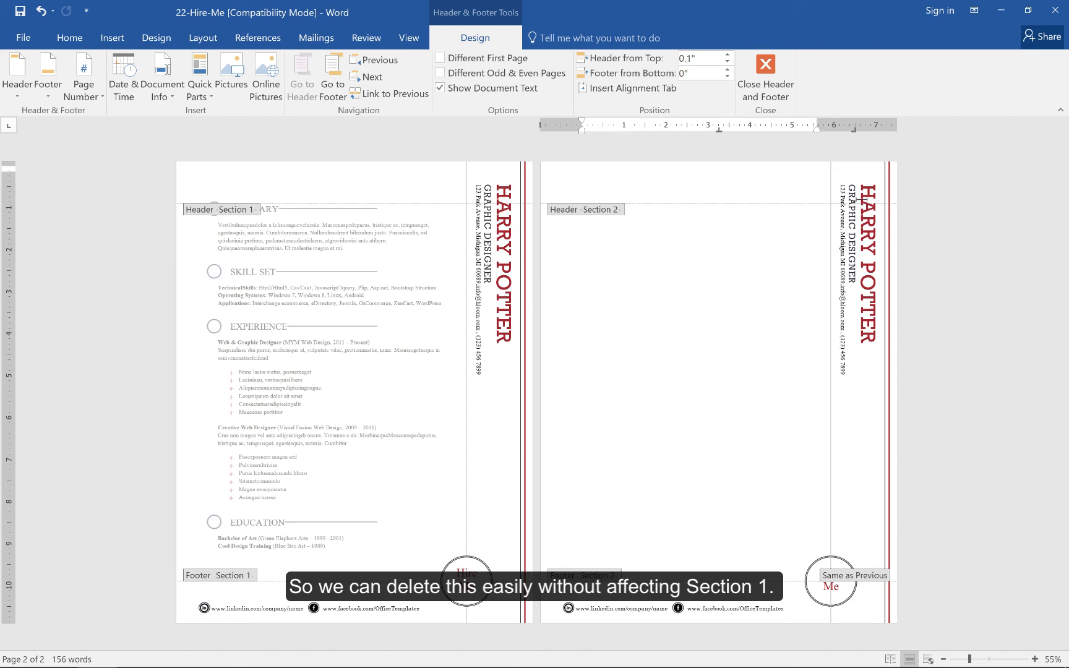
Delete the vertical name text box from Section 2's header.
{"action": "left_click", "coordinate": [866, 189]}
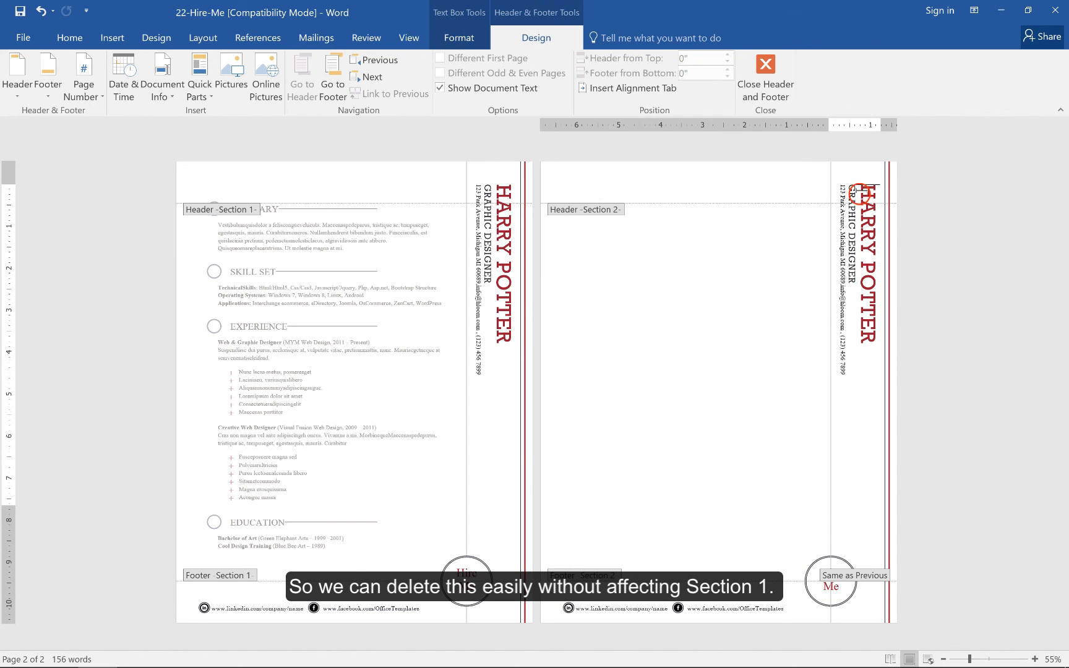
{"action": "left_click", "coordinate": [828, 181]}
{"action": "left_click", "coordinate": [828, 181]}
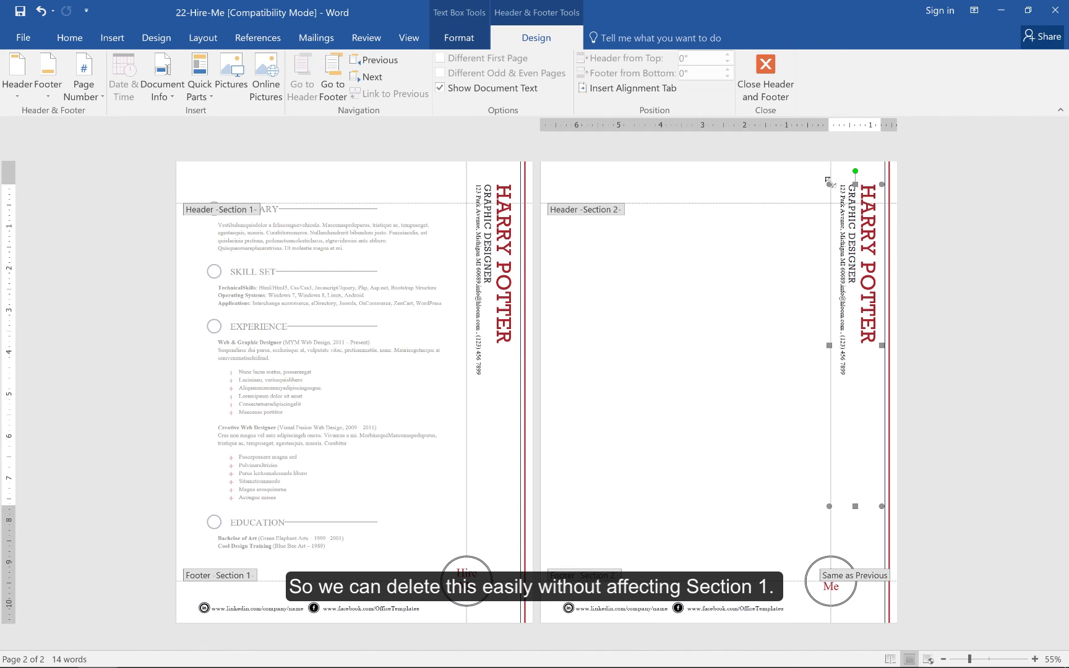
{"action": "key", "text": "Delete"}
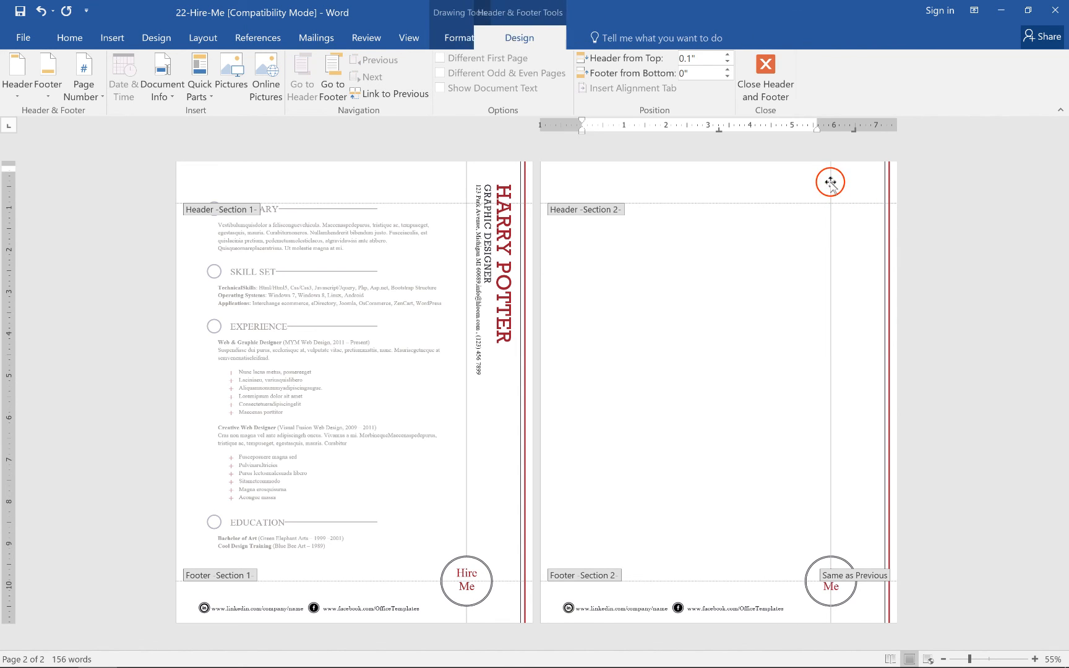
{"action": "left_click", "coordinate": [830, 181]}
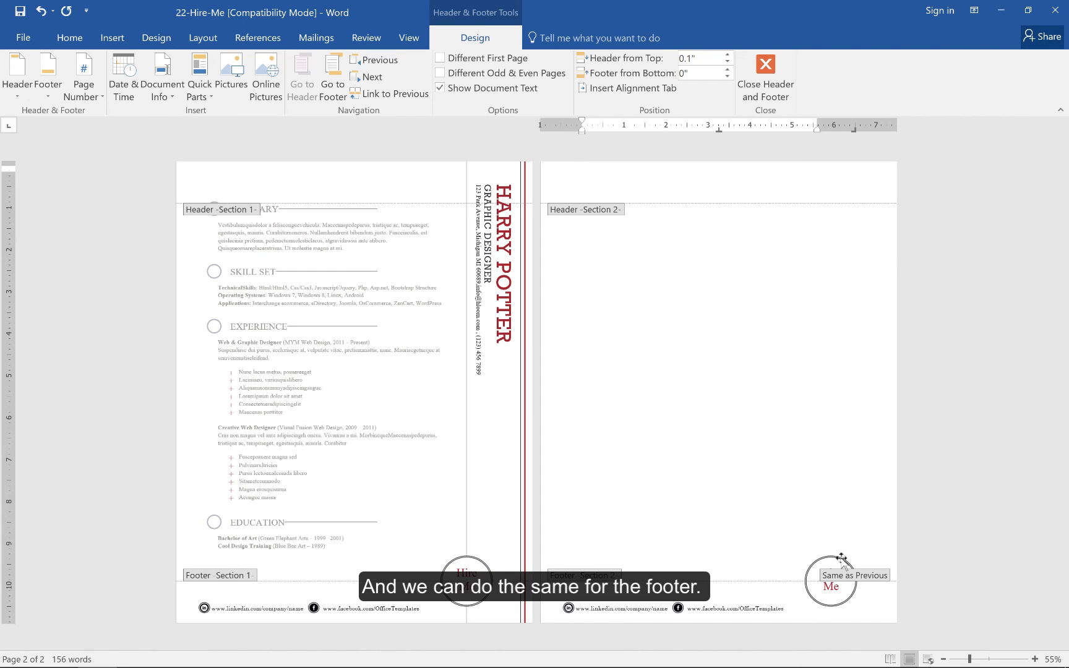
Move to Section 2's footer and unlink it from the previous section.
{"action": "left_click", "coordinate": [585, 170]}
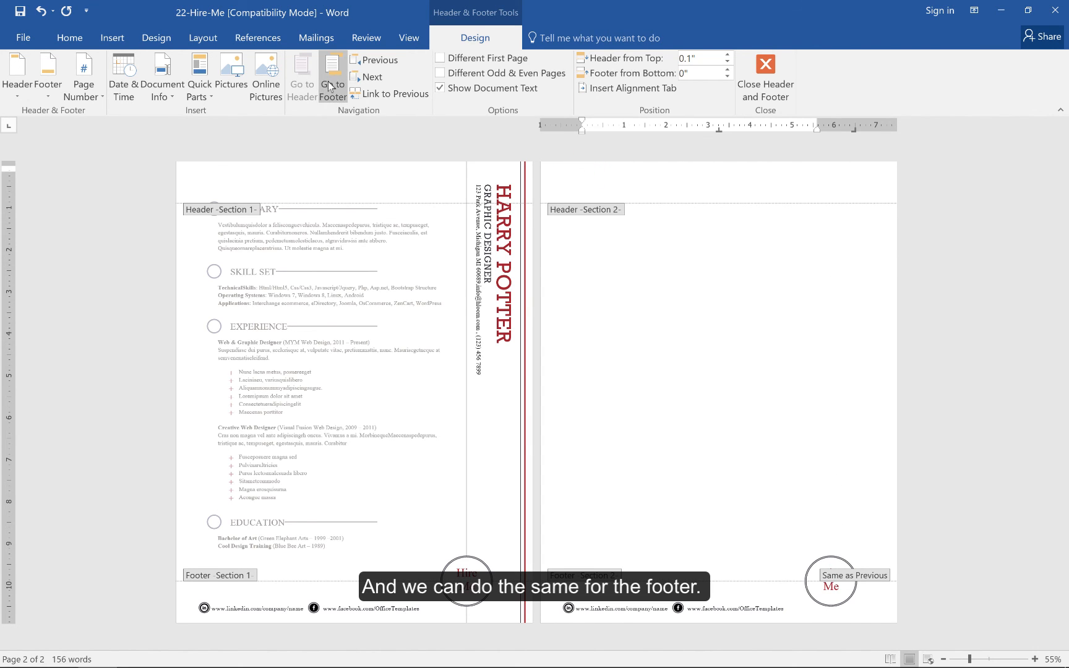
{"action": "left_click", "coordinate": [332, 91]}
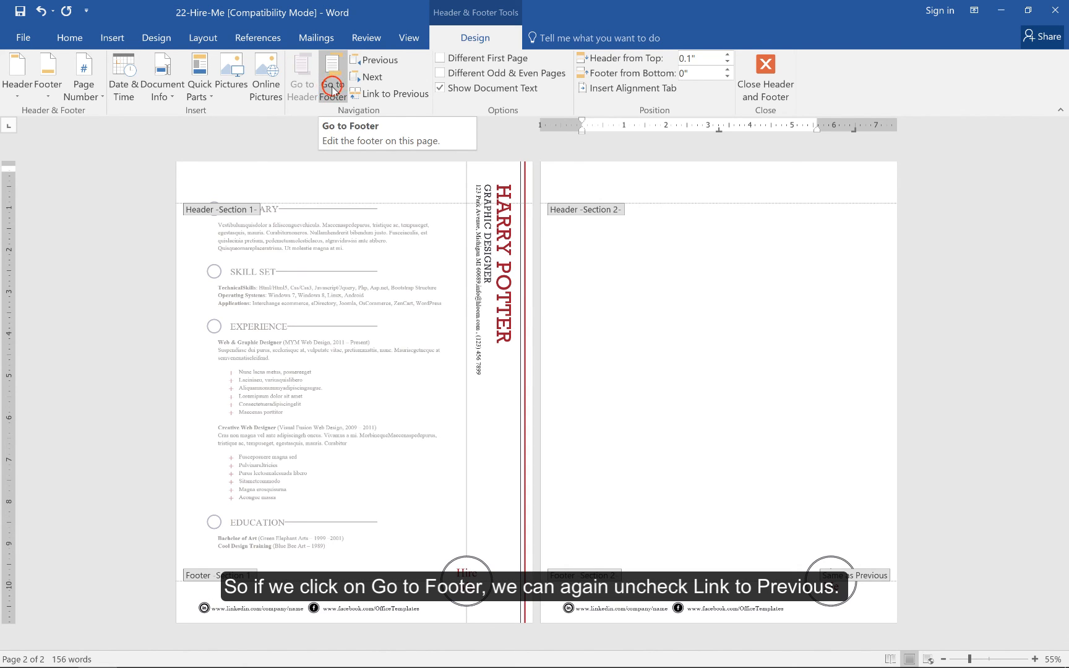
{"action": "left_click", "coordinate": [400, 94]}
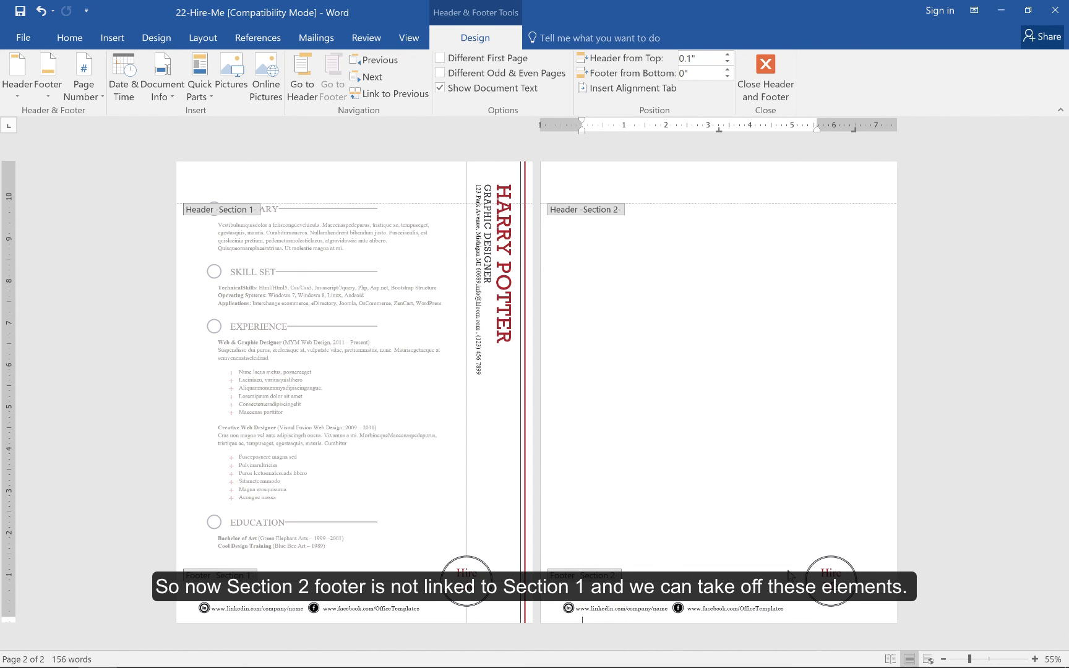
Delete the circular Hire Me text box from Section 2's footer.
{"action": "left_click", "coordinate": [815, 562]}
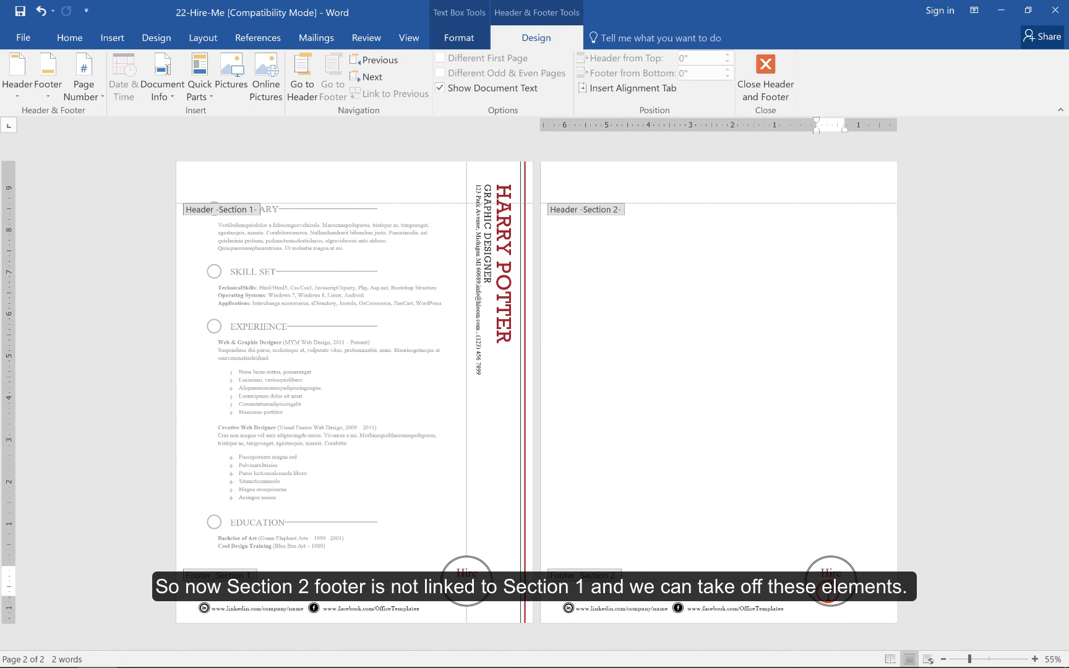
{"action": "left_click", "coordinate": [827, 603]}
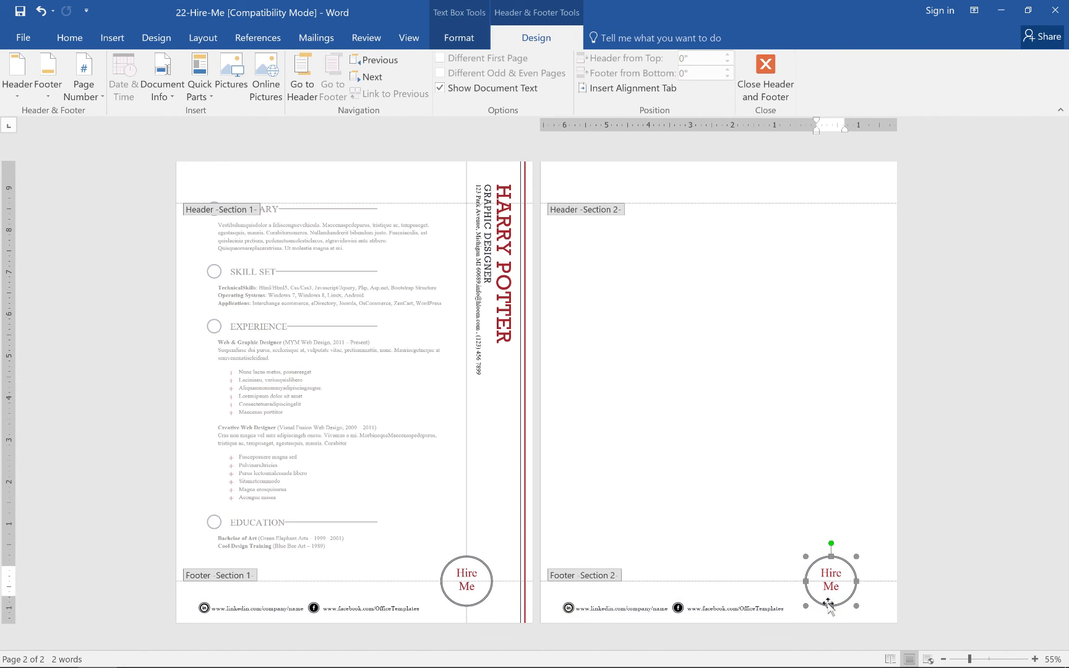
{"action": "key", "text": "Delete"}
Delete the LinkedIn and Facebook links line from Section 2's footer, then leave header and footer editing.
{"action": "left_click", "coordinate": [784, 609]}
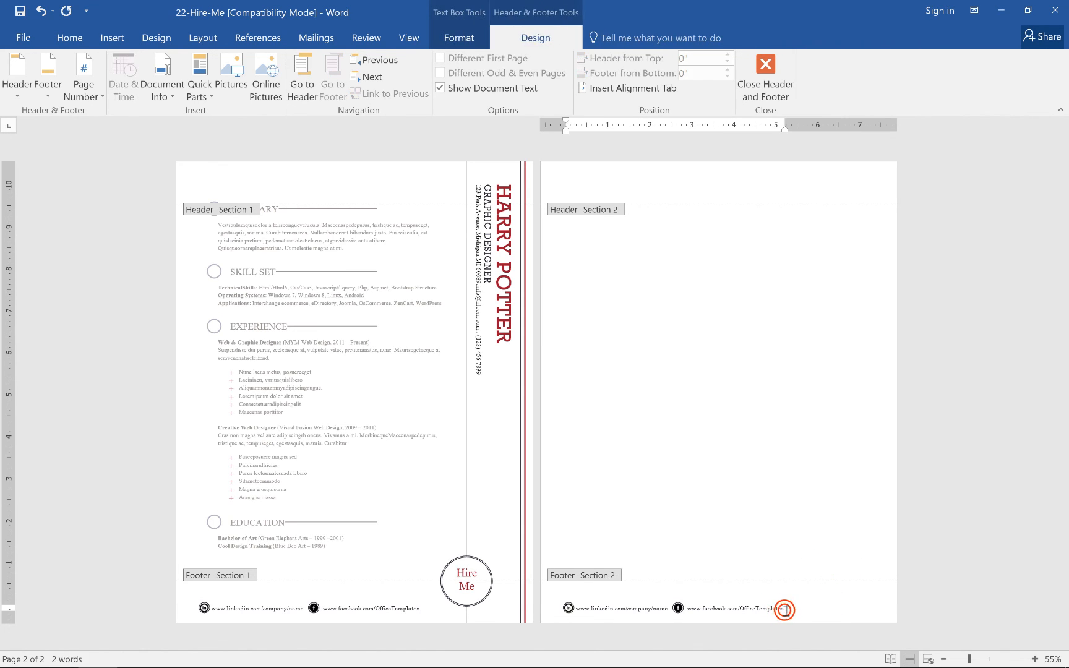
{"action": "left_click_drag", "start_coordinate": [784, 609], "coordinate": [654, 606]}
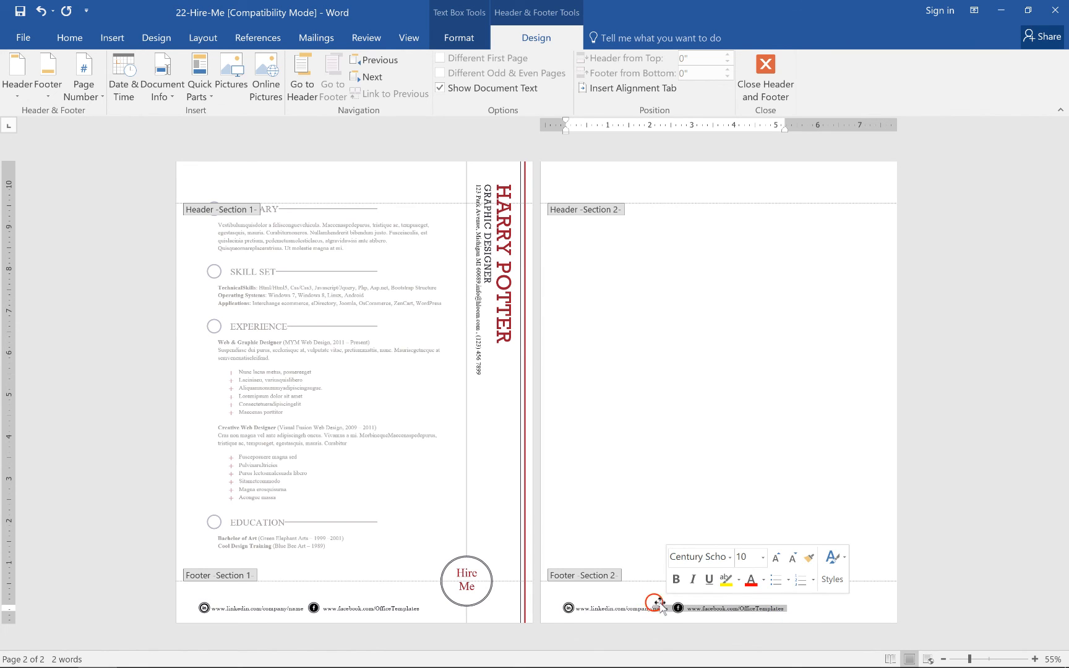
{"action": "left_click", "coordinate": [655, 603]}
{"action": "key", "text": "Delete"}
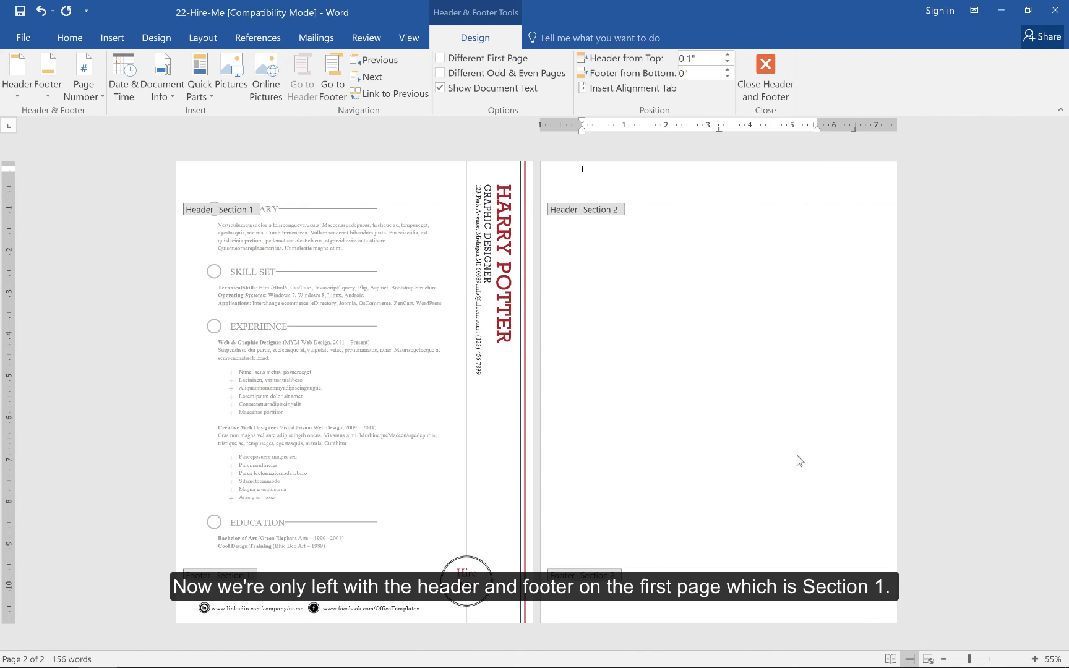
{"action": "double_click", "coordinate": [334, 423]}
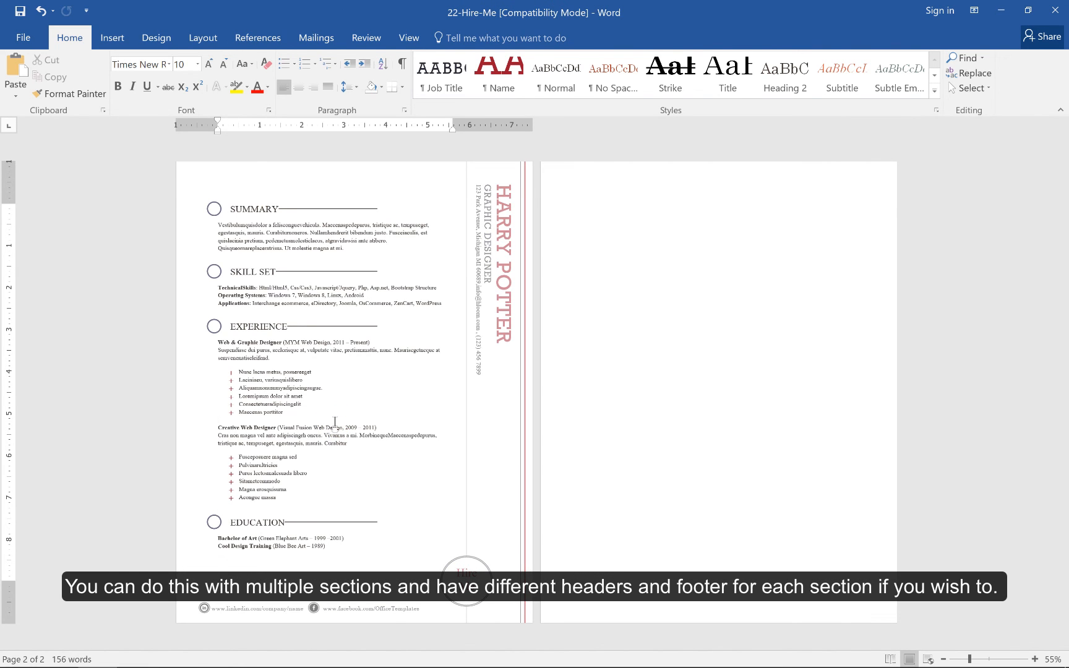